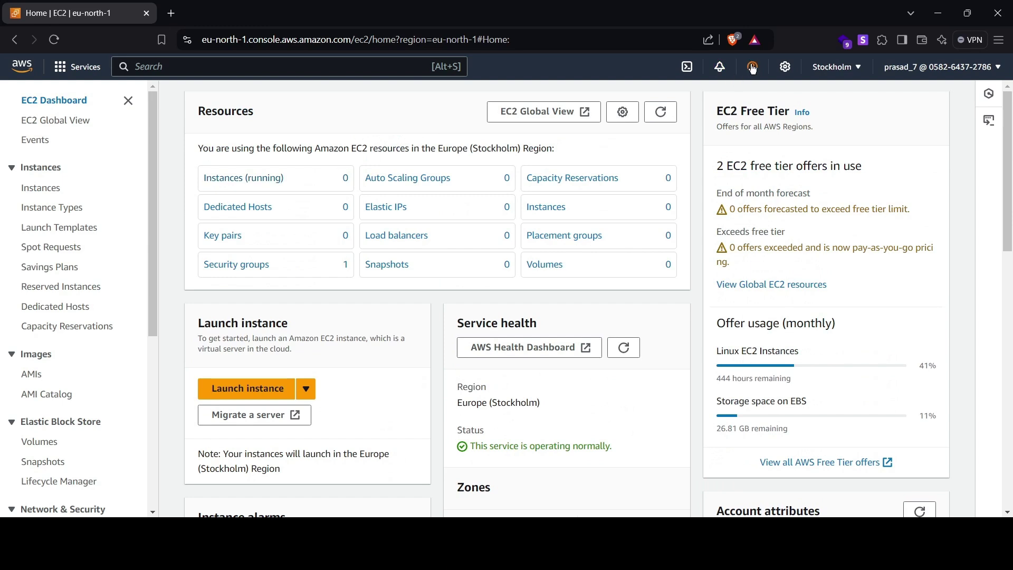
Step: Switch the region to US East (N. Virginia), list its running instances, and return to the EC2 dashboard
left_click(839, 68)
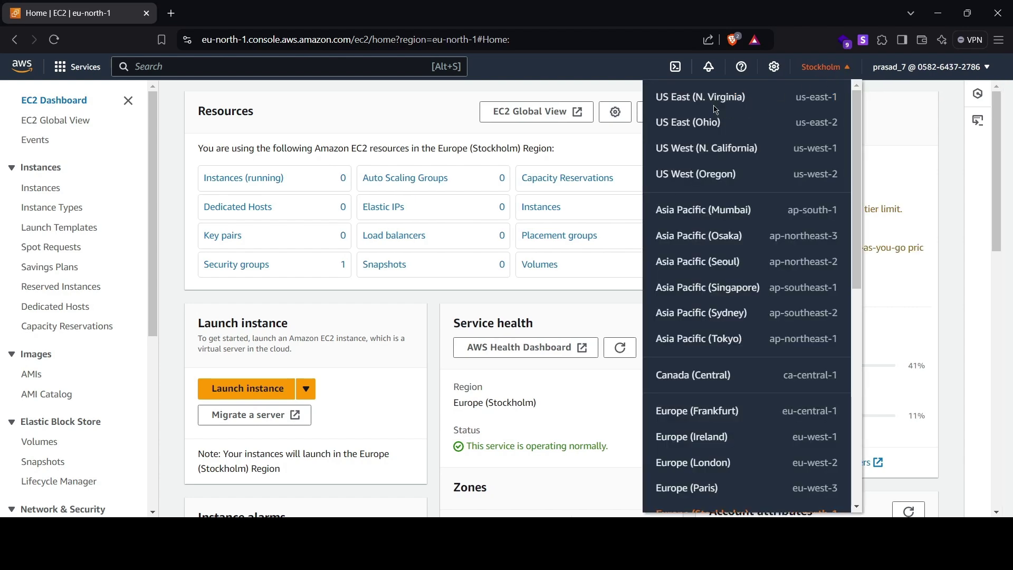
scroll(702, 283, "down", 4)
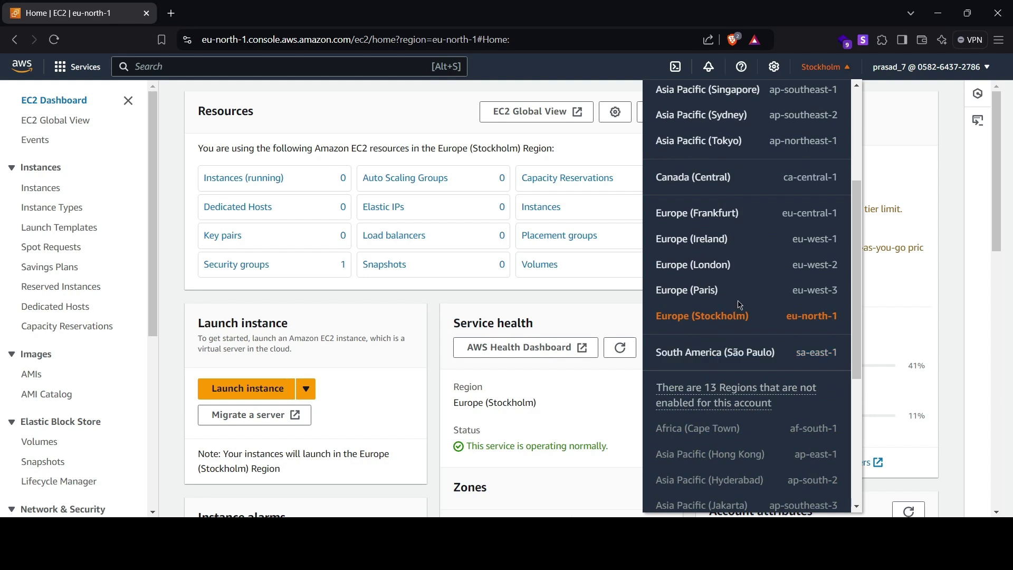
scroll(739, 302, "up", 4)
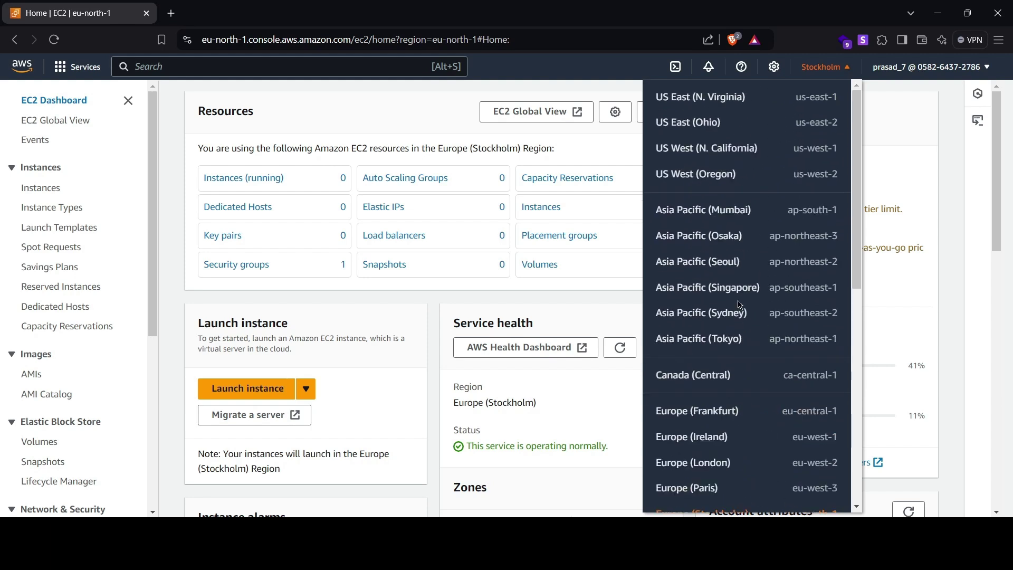
left_click(702, 104)
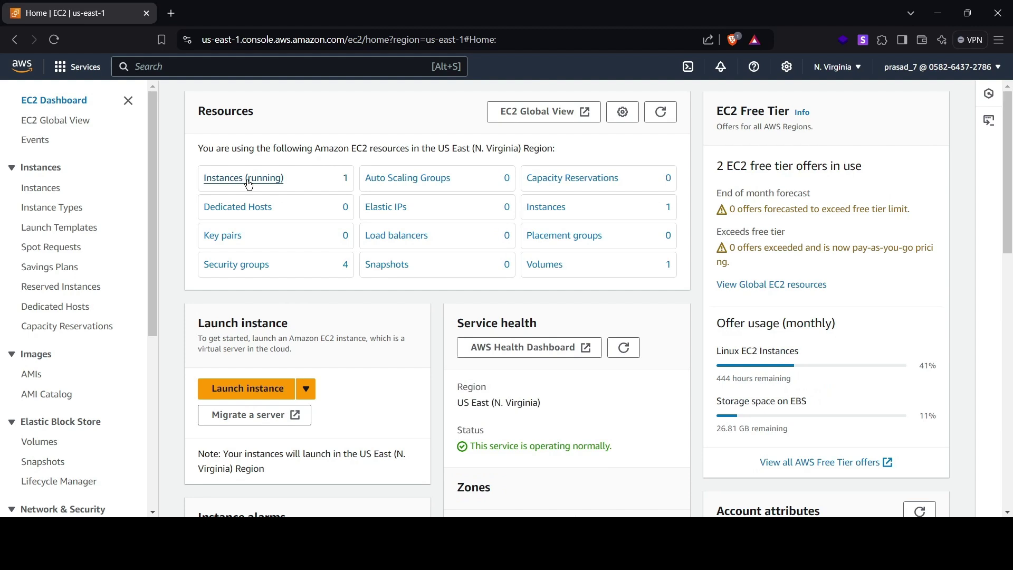
left_click(276, 177)
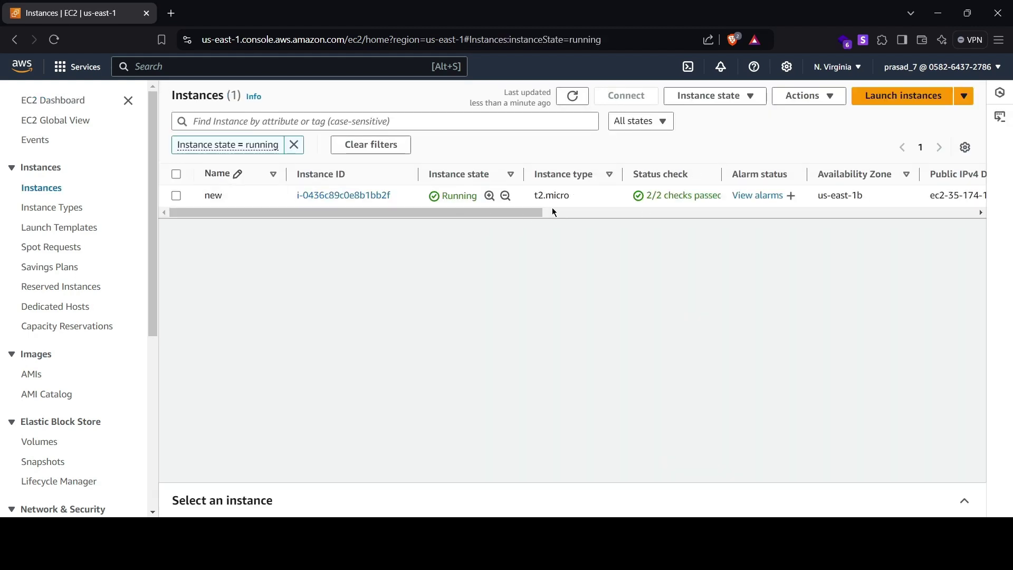
left_click(14, 45)
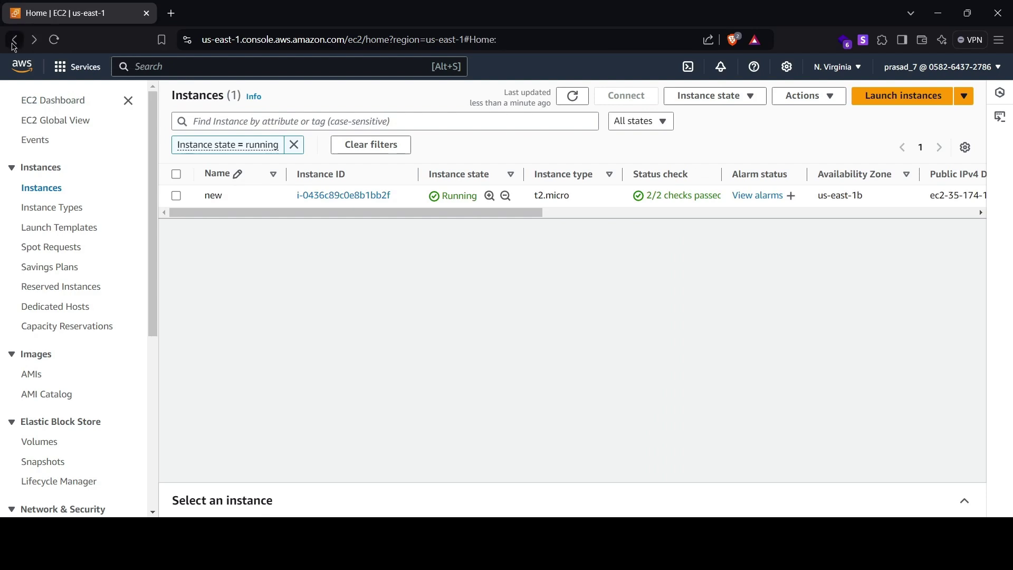
Step: Switch the region to US East (Ohio) and start configuring a new instance named myfirst_ec2
left_click(837, 72)
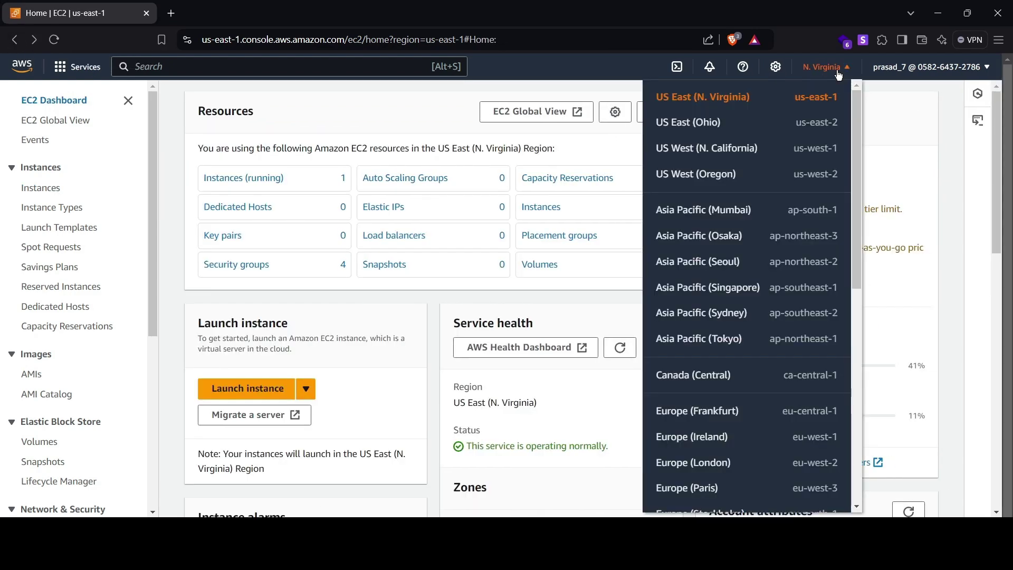
left_click(696, 128)
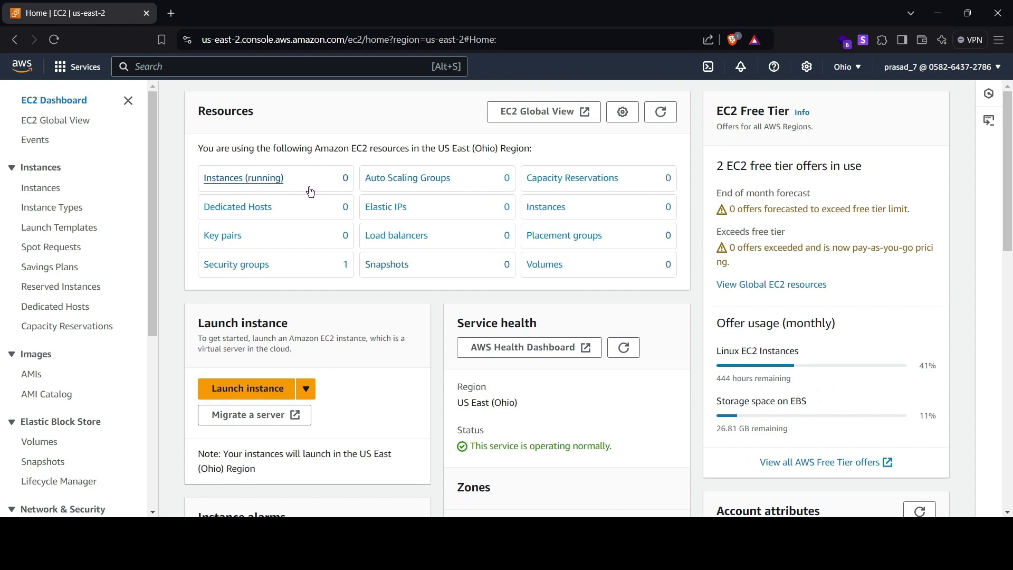
scroll(300, 184, "down", 2)
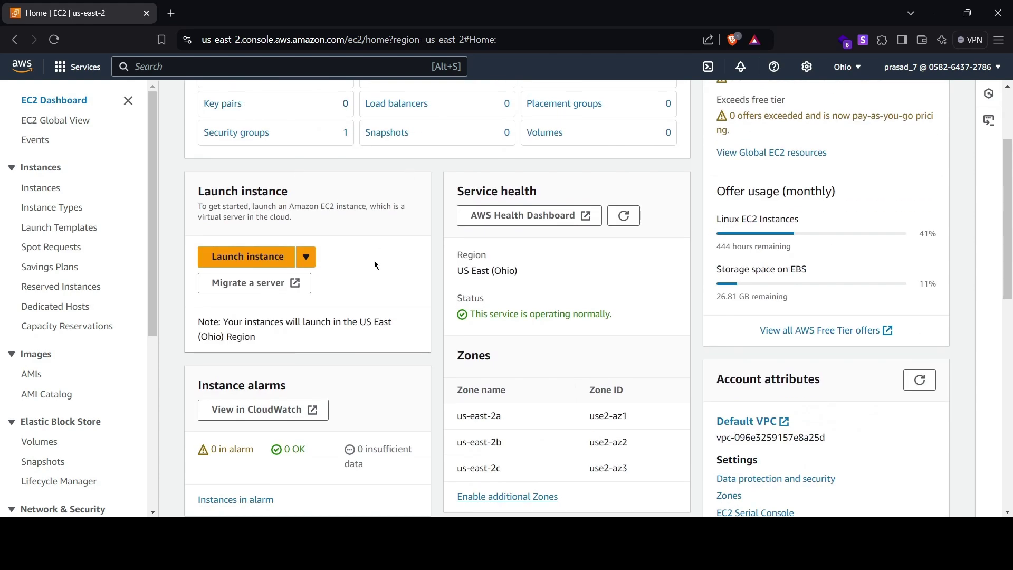
left_click(251, 260)
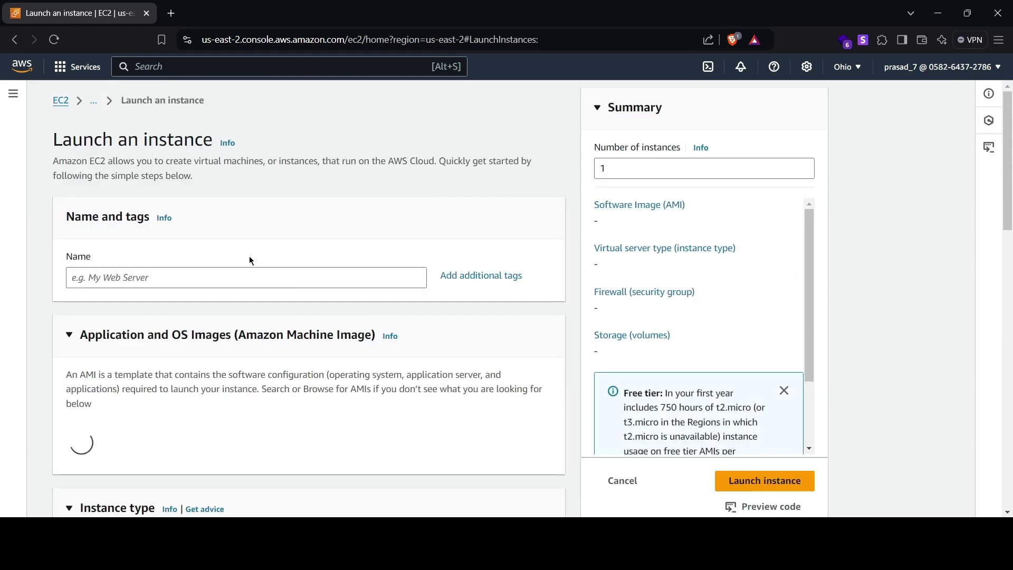
left_click(168, 283)
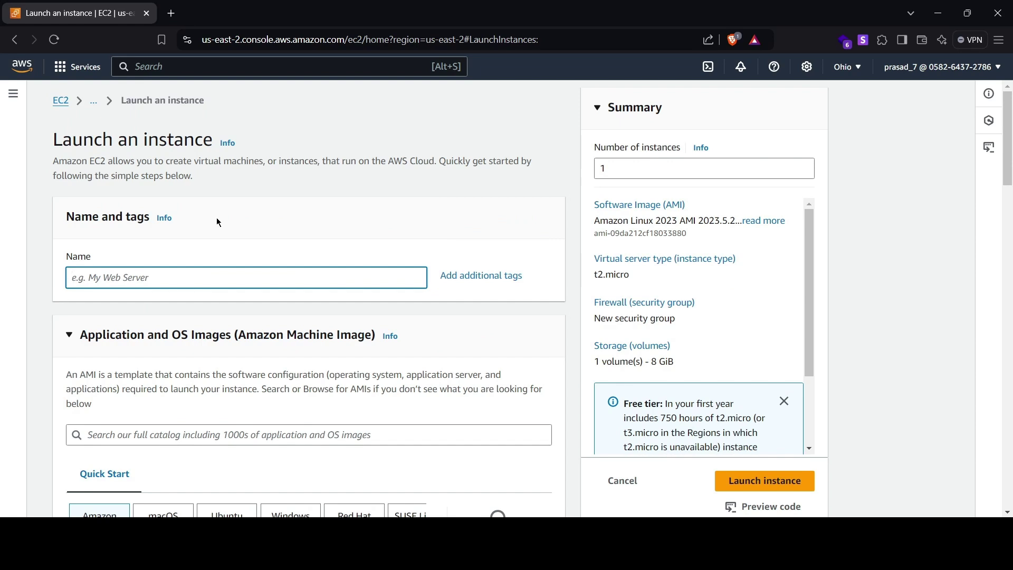
type("myfirst_ec2")
Step: Review the operating system images, the selected Amazon Machine Image and the instance type for the new instance
scroll(218, 218, "down", 1)
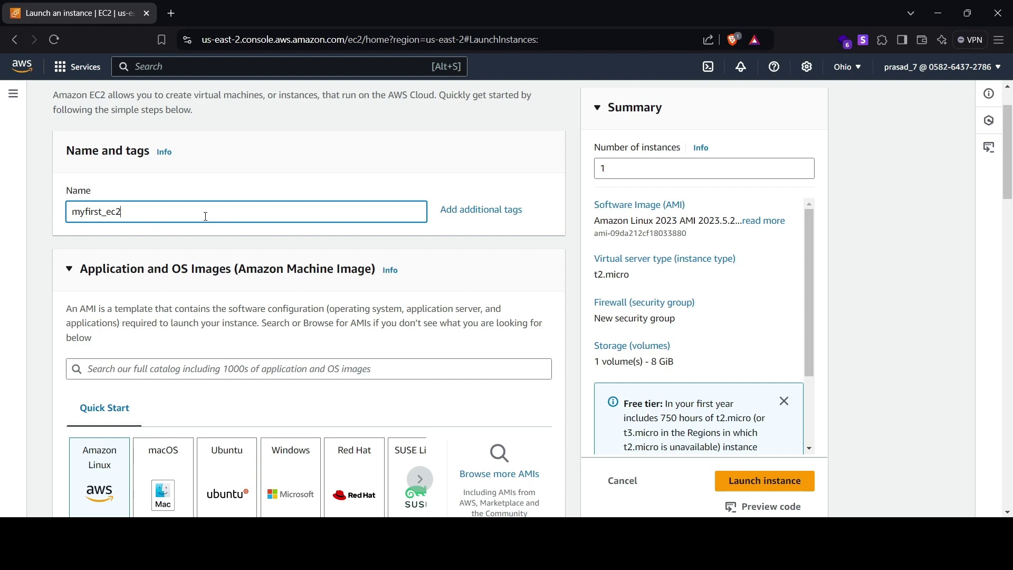
scroll(207, 216, "down", 2)
left_click_drag(375, 148, 238, 140)
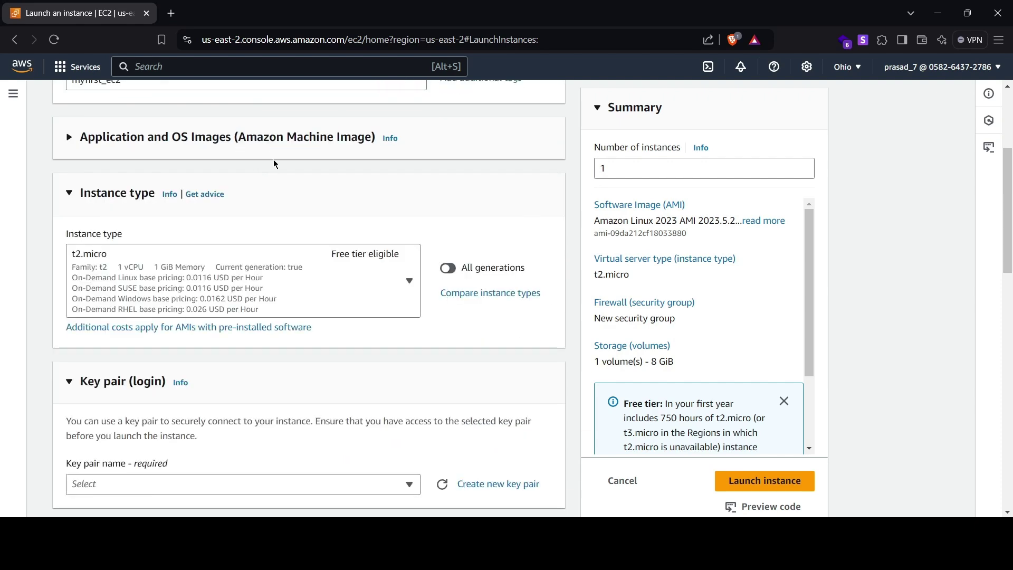
left_click(69, 137)
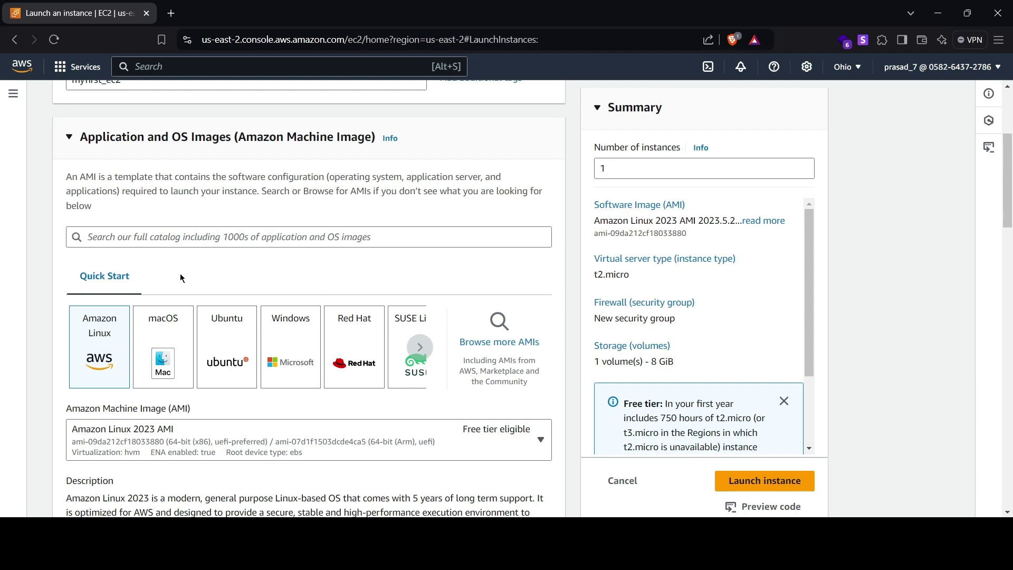
scroll(219, 270, "down", 2)
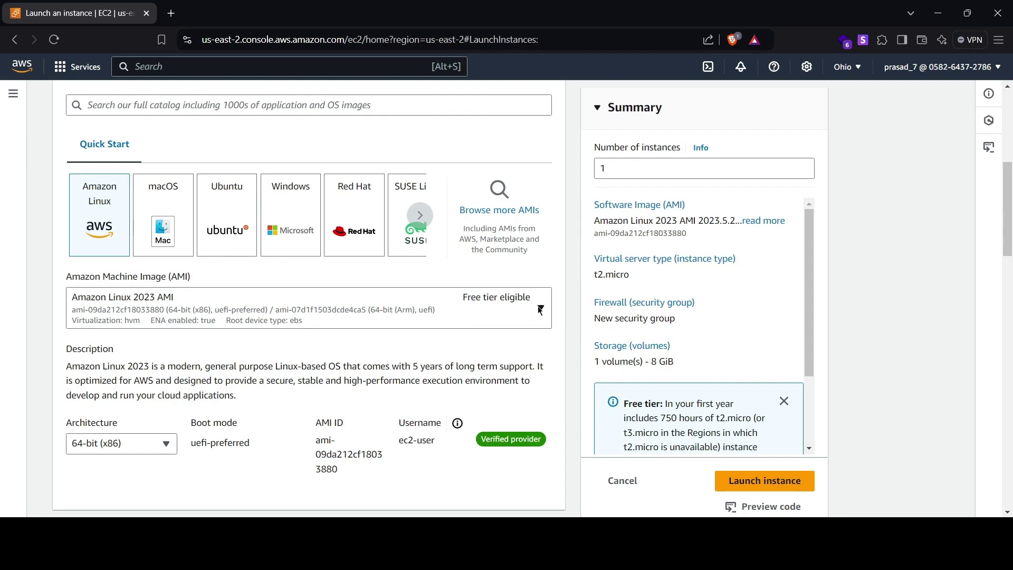
scroll(232, 281, "down", 5)
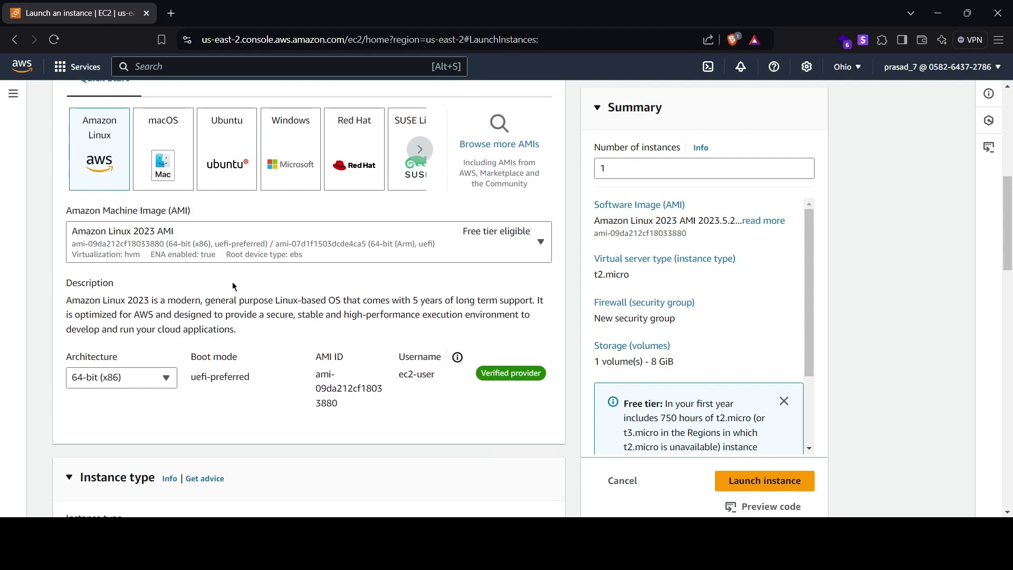
scroll(168, 268, "down", 1)
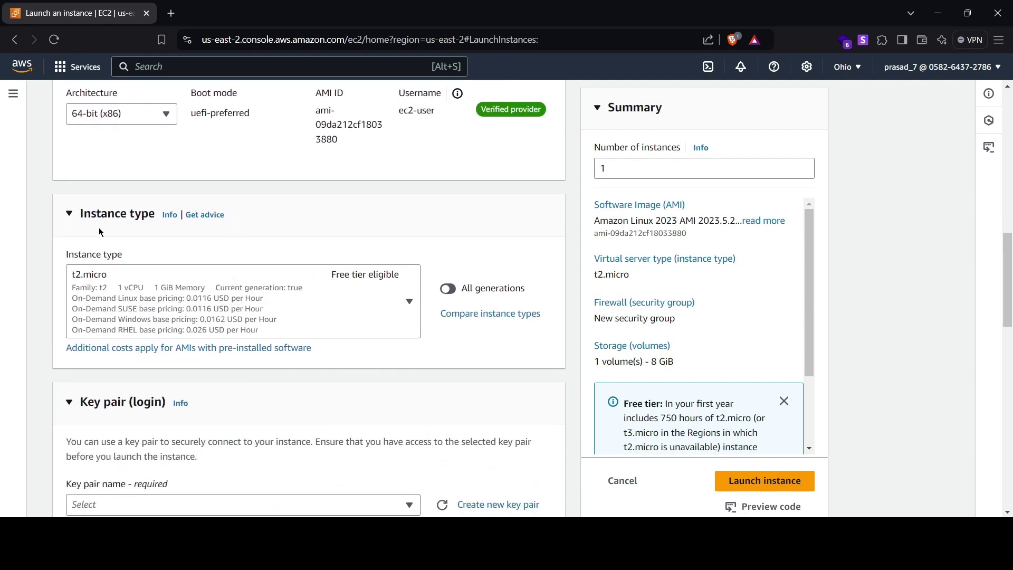
left_click_drag(157, 214, 100, 226)
left_click(125, 240)
scroll(357, 277, "down", 1)
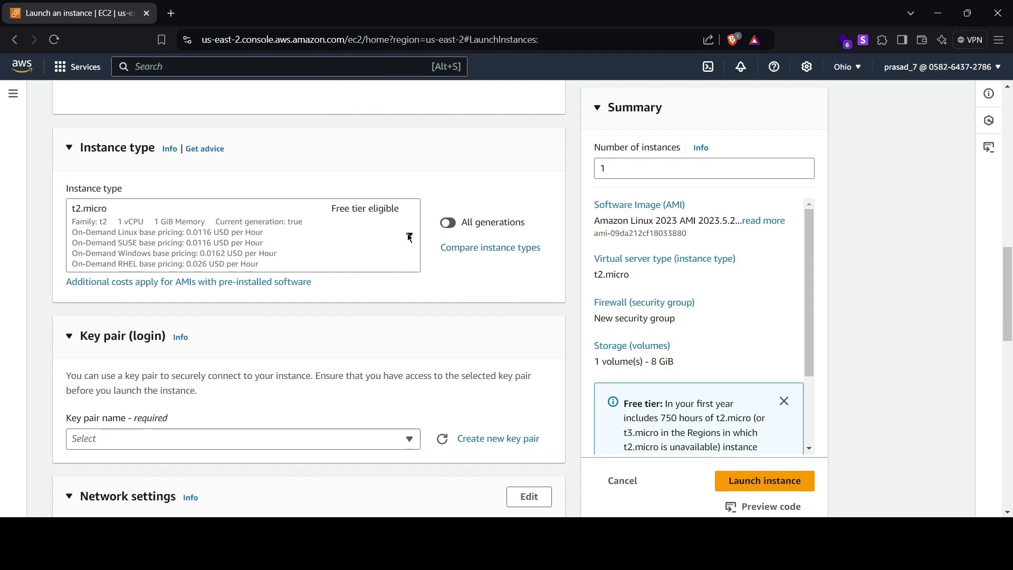
Step: Create an RSA key pair named myfirst_key in .pem format and save its private key file to the Desktop
scroll(147, 296, "down", 1)
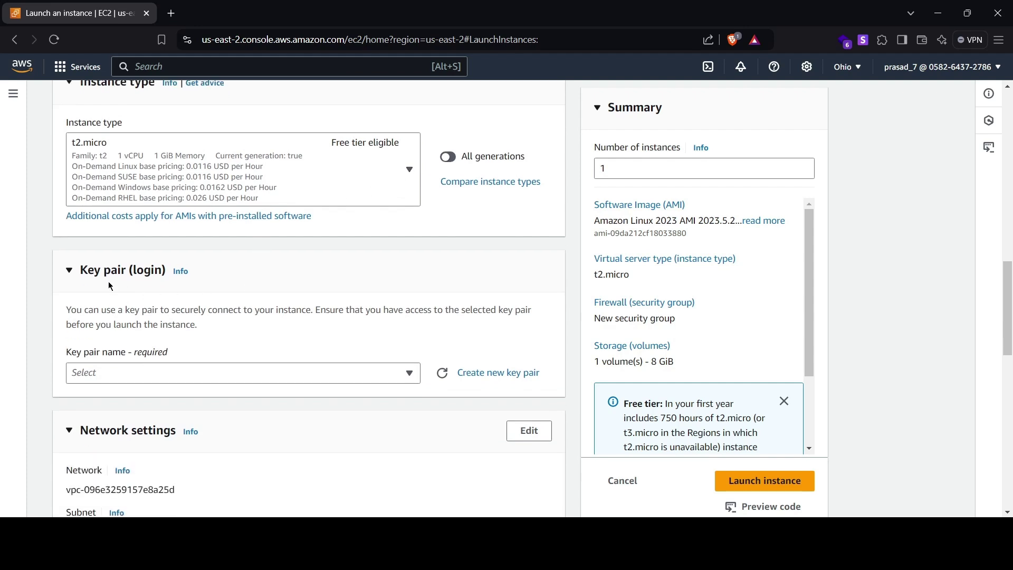
scroll(109, 283, "down", 2)
left_click(121, 250)
left_click(122, 250)
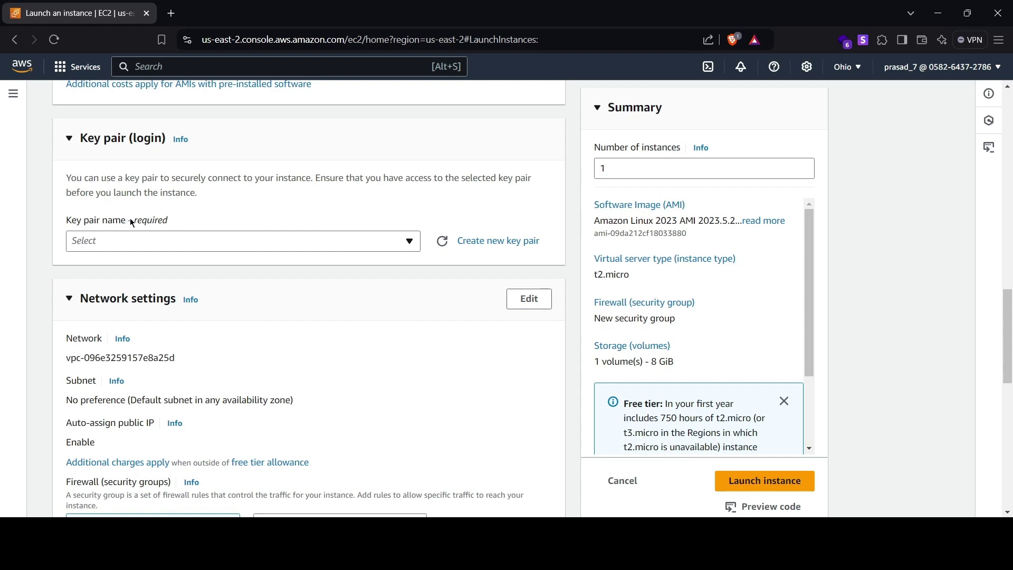
left_click(487, 242)
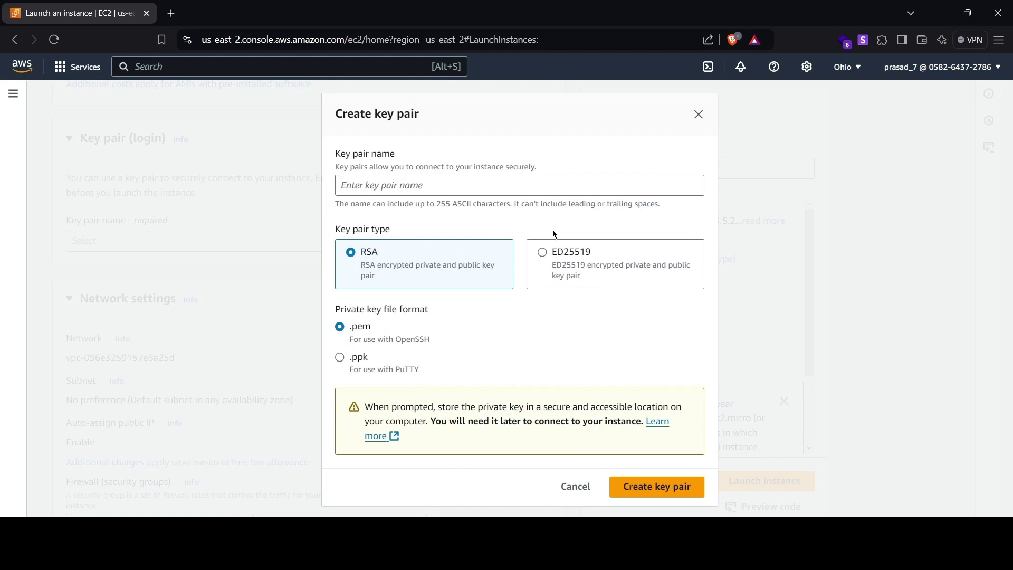
left_click(392, 182)
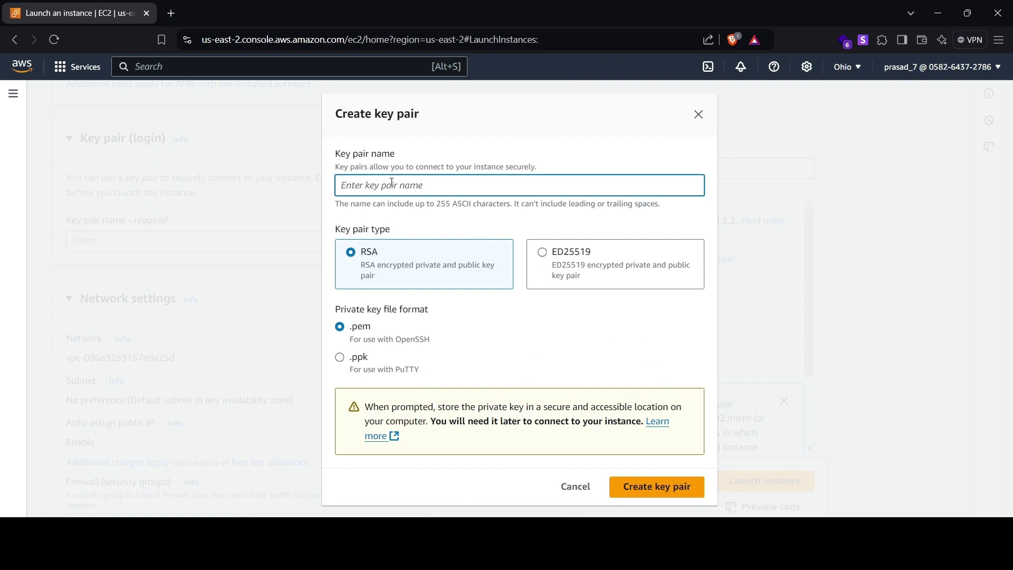
type("myfirst_key")
left_click(644, 486)
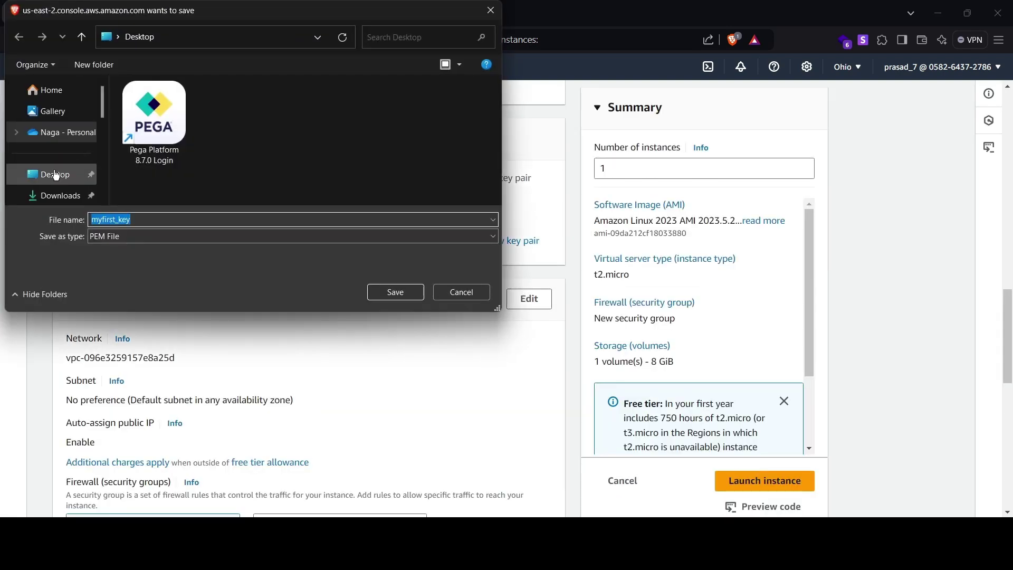
left_click(55, 174)
left_click(395, 292)
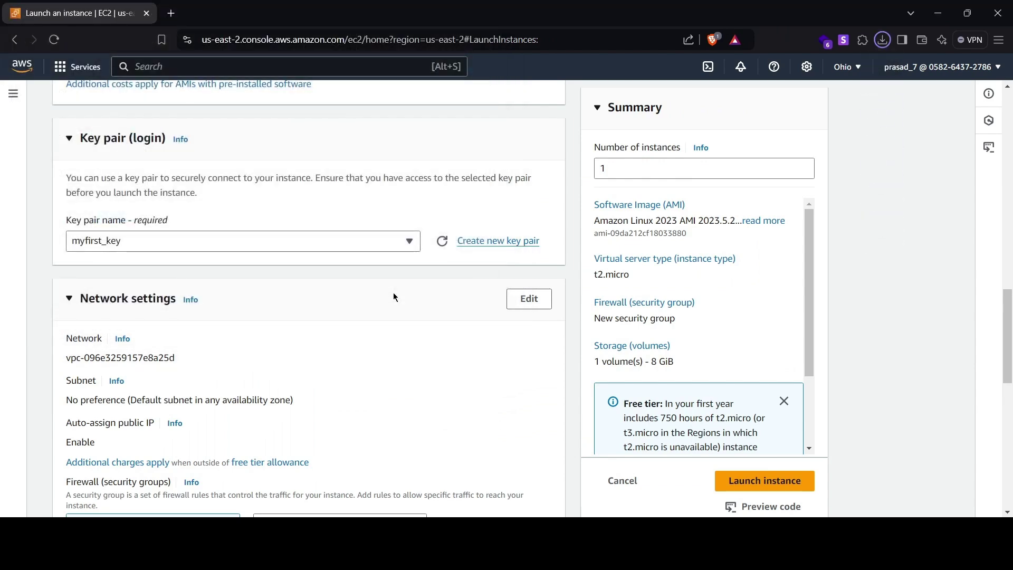
Step: Launch the instance with the default network, security group and storage settings
scroll(294, 324, "down", 3)
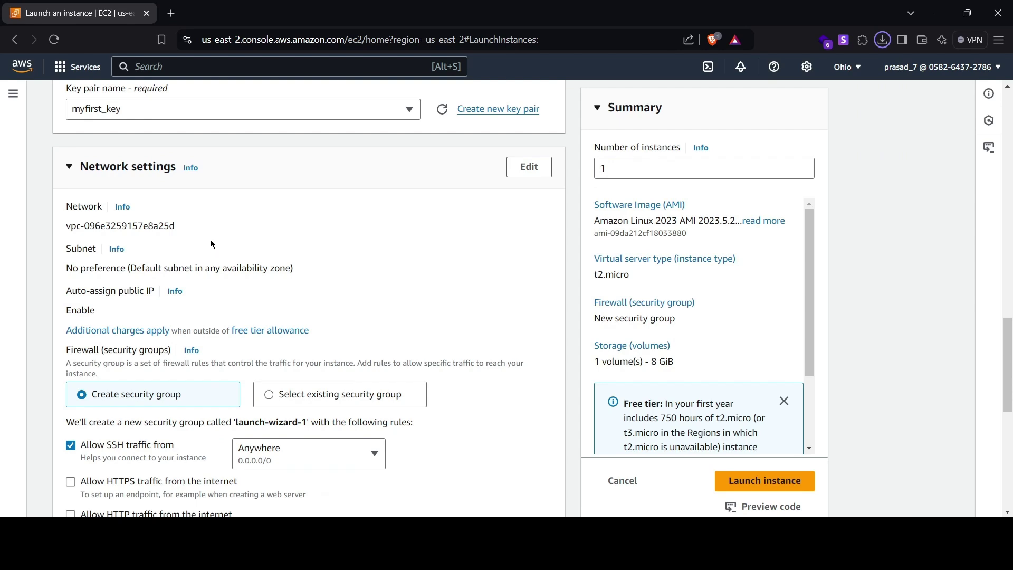
scroll(210, 240, "down", 3)
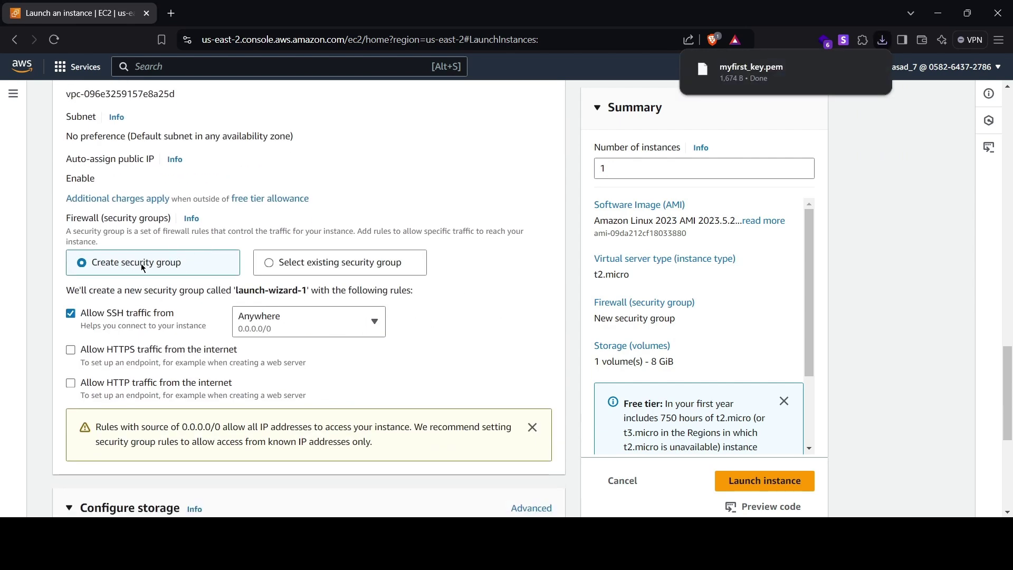
scroll(147, 265, "down", 6)
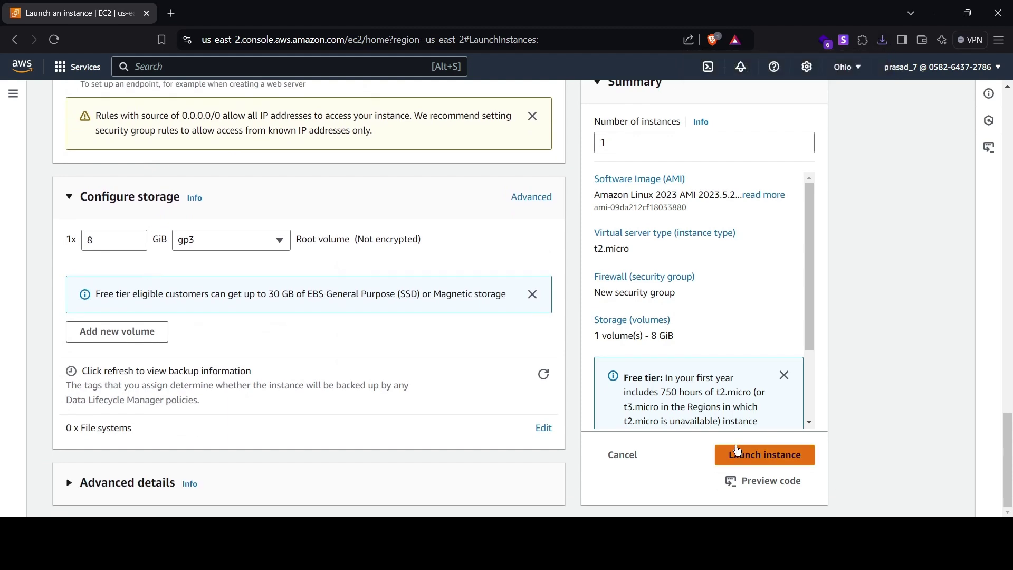
left_click(768, 460)
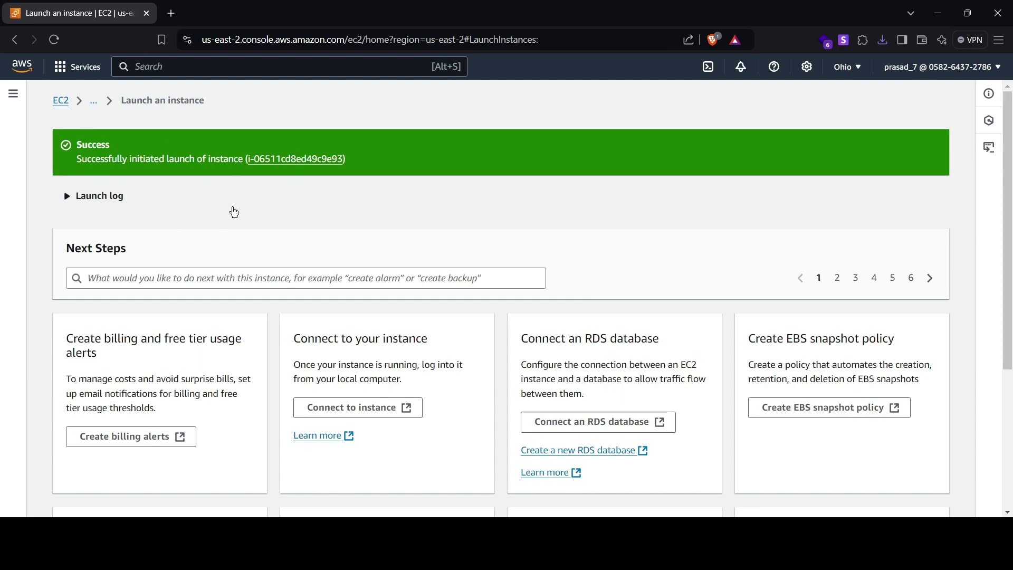
Step: Return to the EC2 dashboard, reload it, and open the running myfirst_ec2 instance from the running instances list
left_click(62, 104)
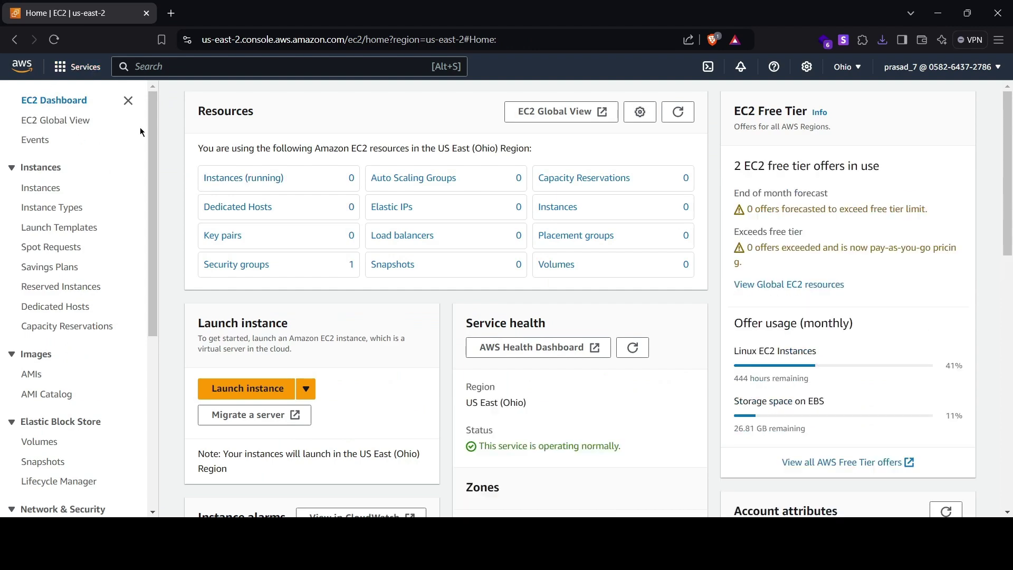
left_click(55, 41)
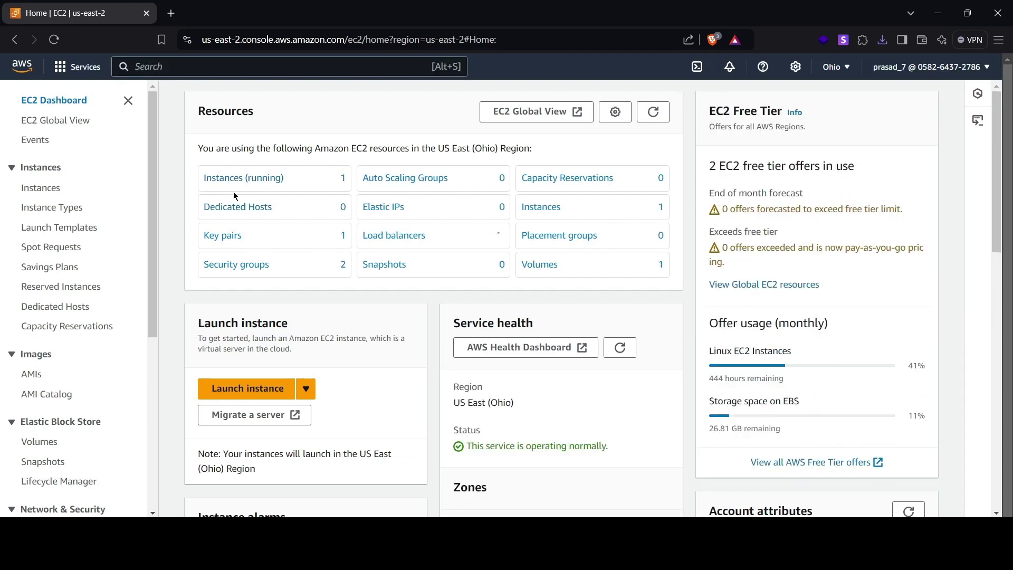
left_click(243, 178)
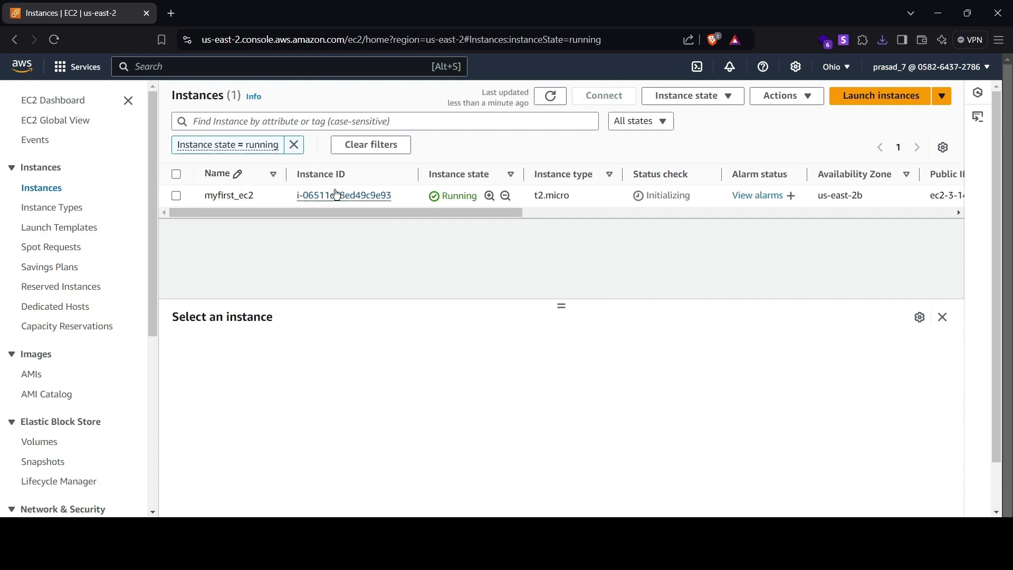
left_click(338, 195)
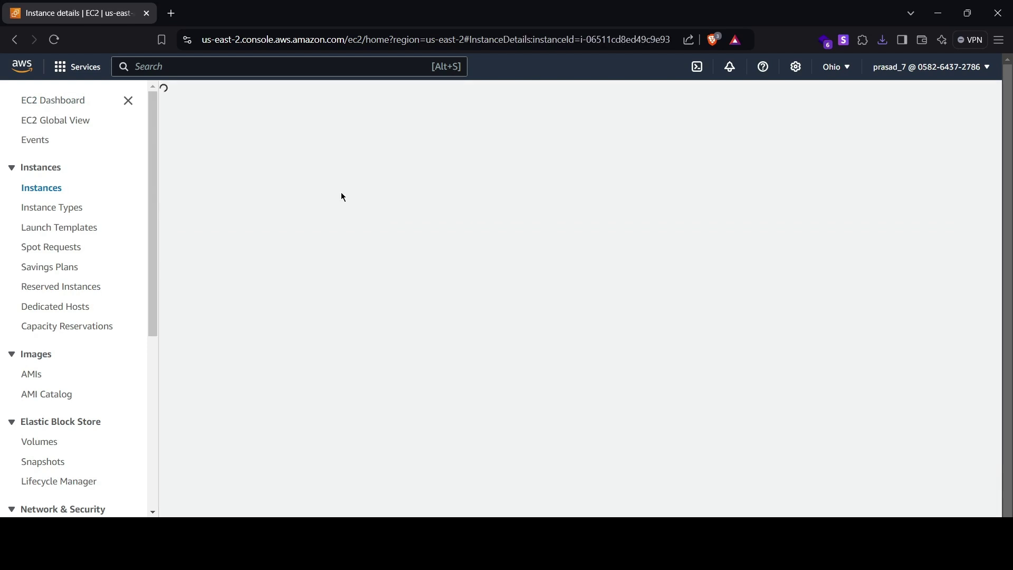
Step: Examine the summary and the full details of the myfirst_ec2 instance
scroll(339, 248, "down", 5)
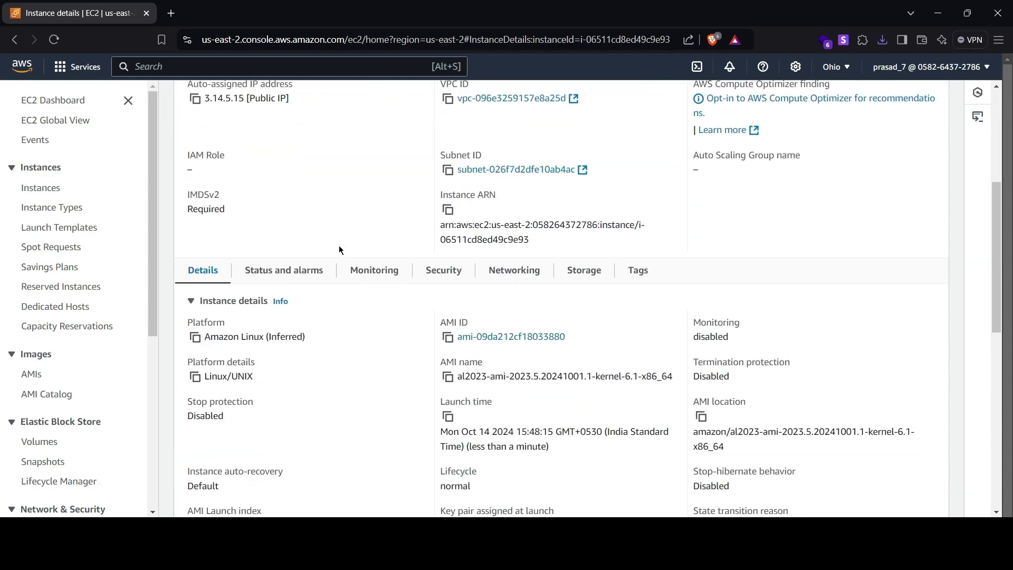
scroll(347, 315, "down", 5)
scroll(347, 315, "up", 5)
scroll(348, 317, "down", 5)
scroll(348, 317, "down", 4)
scroll(347, 317, "up", 5)
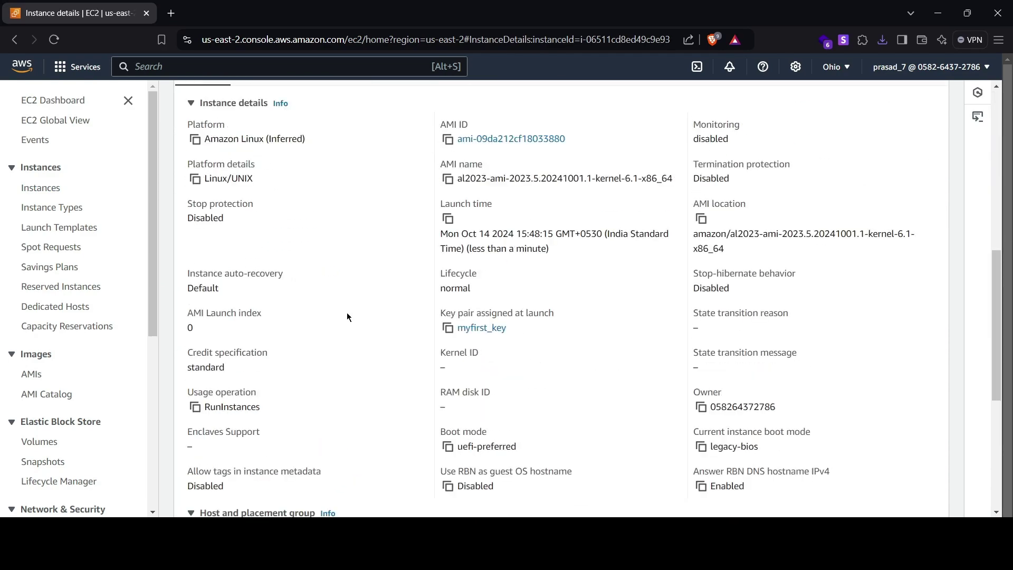
scroll(347, 316, "up", 9)
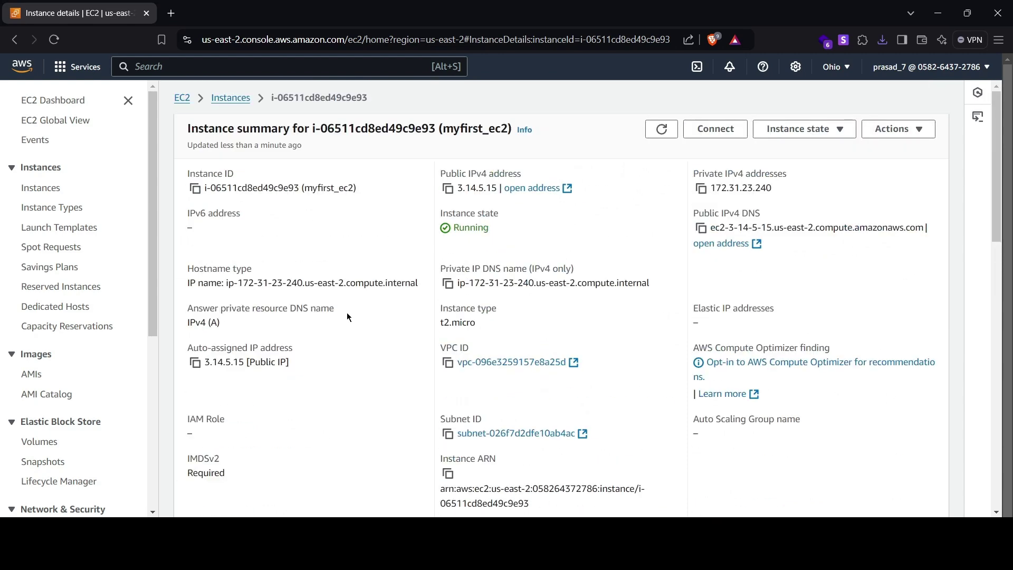